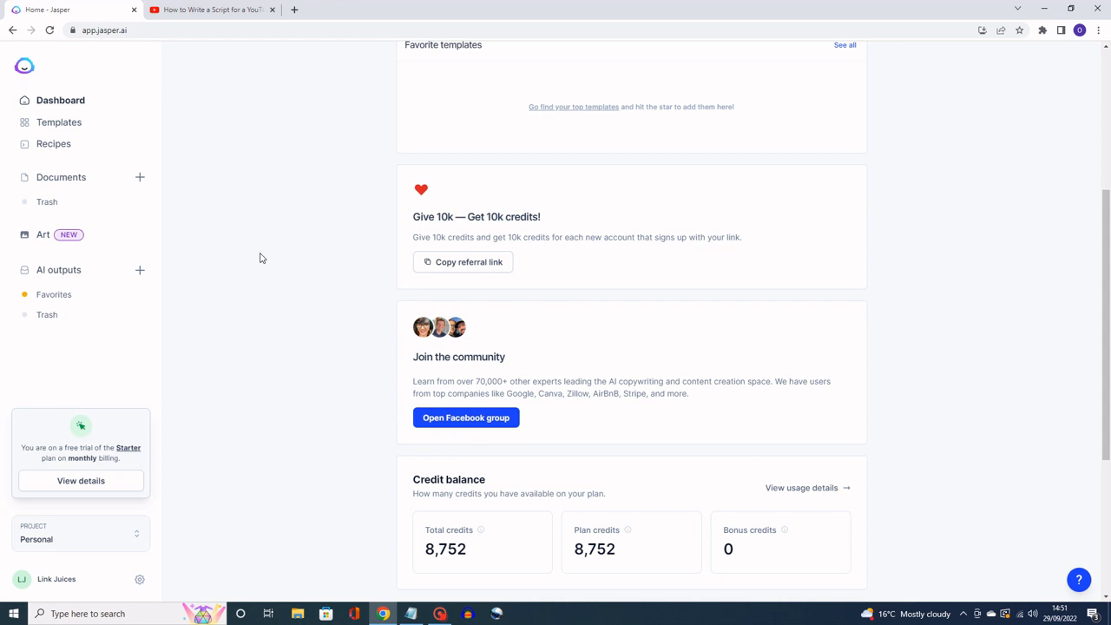
Open the Video Script Hook and Introduction template from the template library
left_click(65, 122)
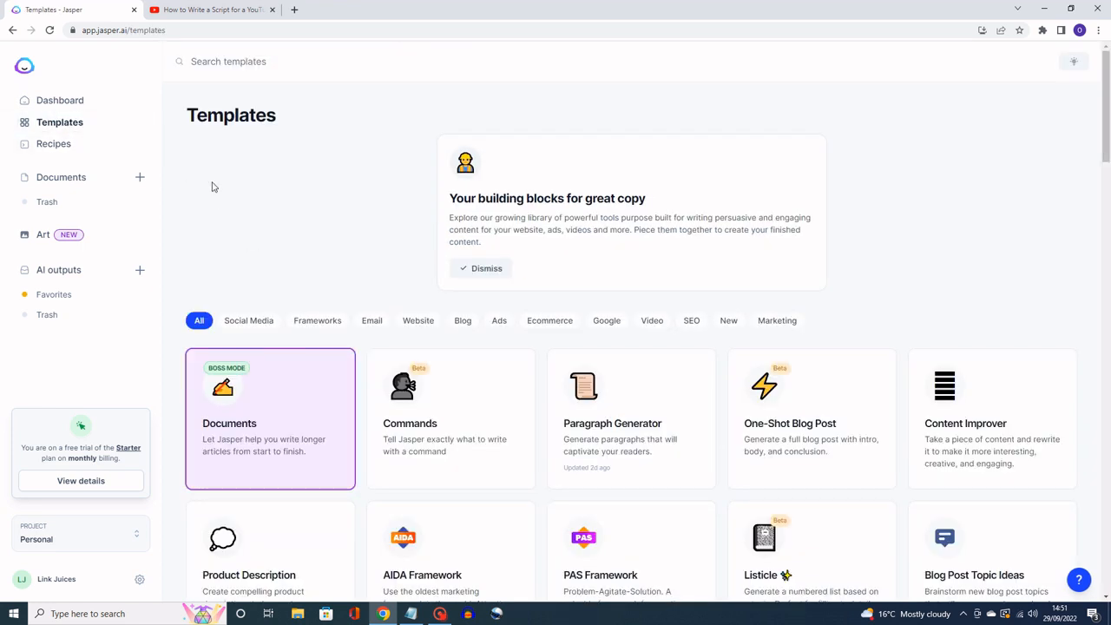
scroll(362, 408, "down", 5)
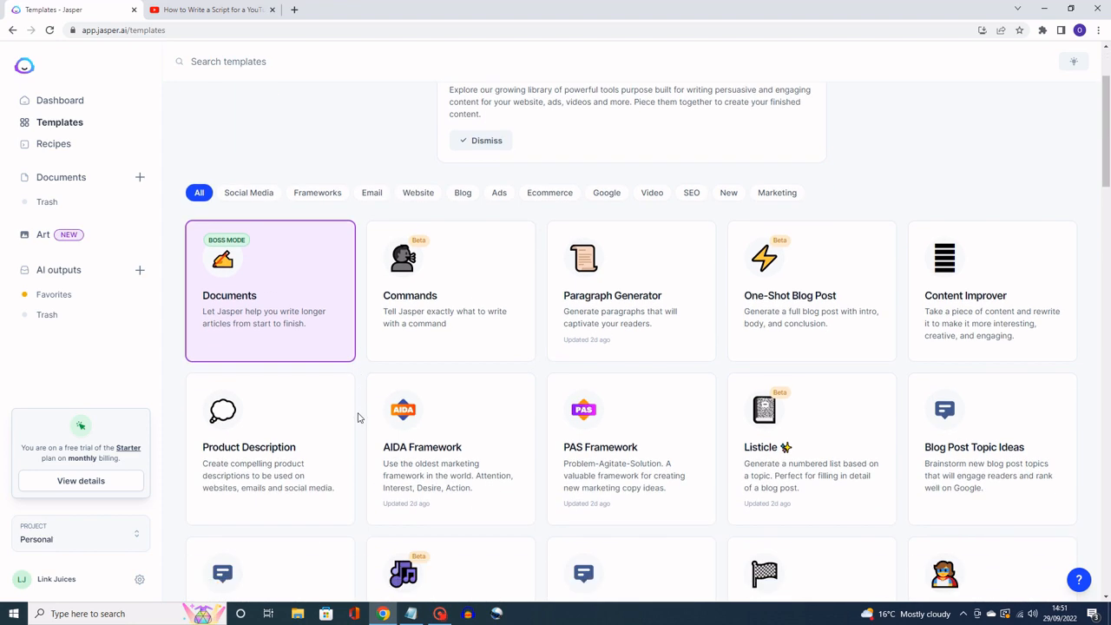
scroll(357, 418, "down", 6)
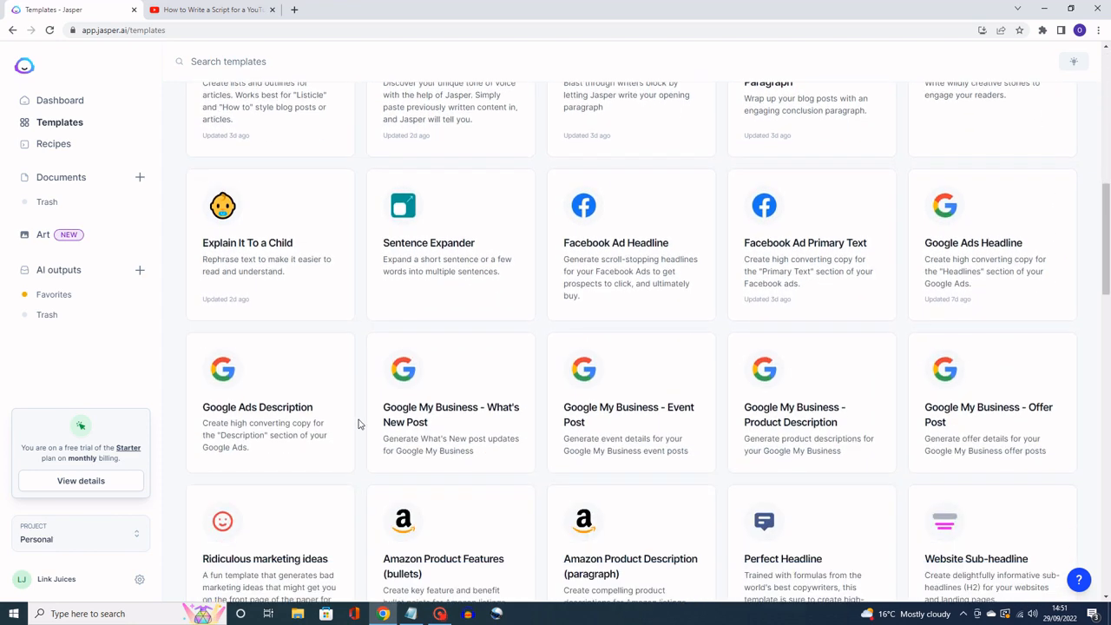
scroll(361, 425, "down", 3)
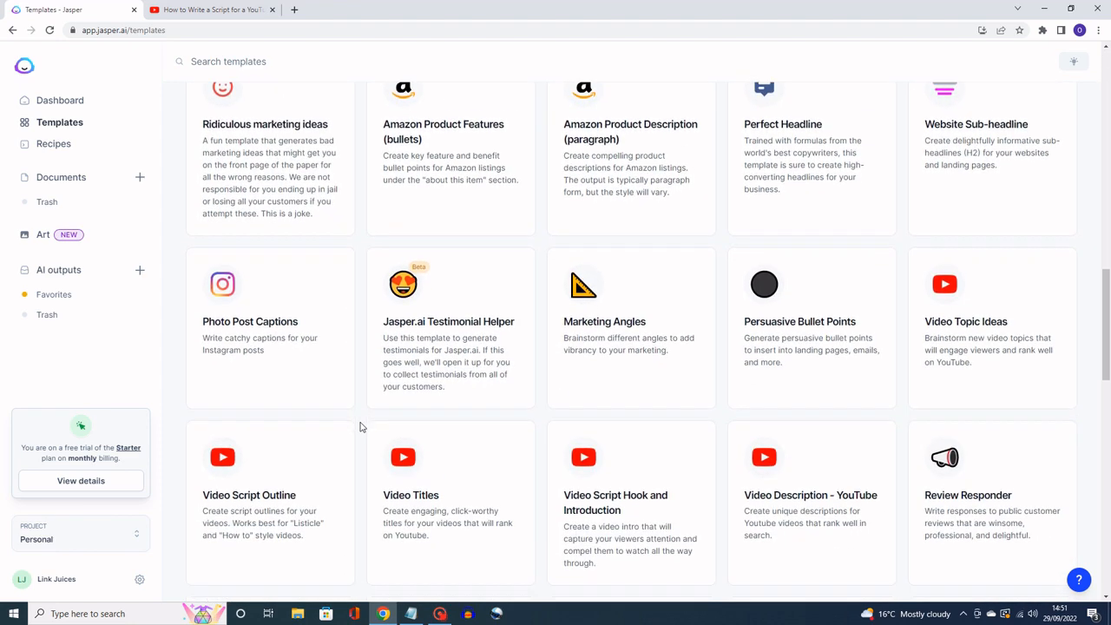
scroll(359, 425, "down", 2)
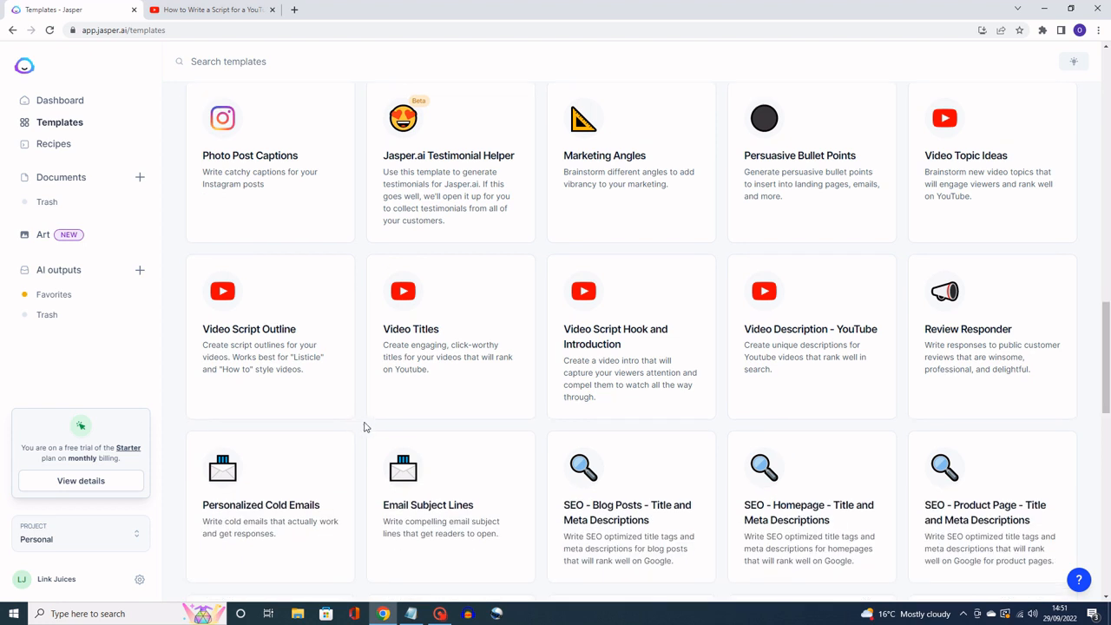
left_click(649, 358)
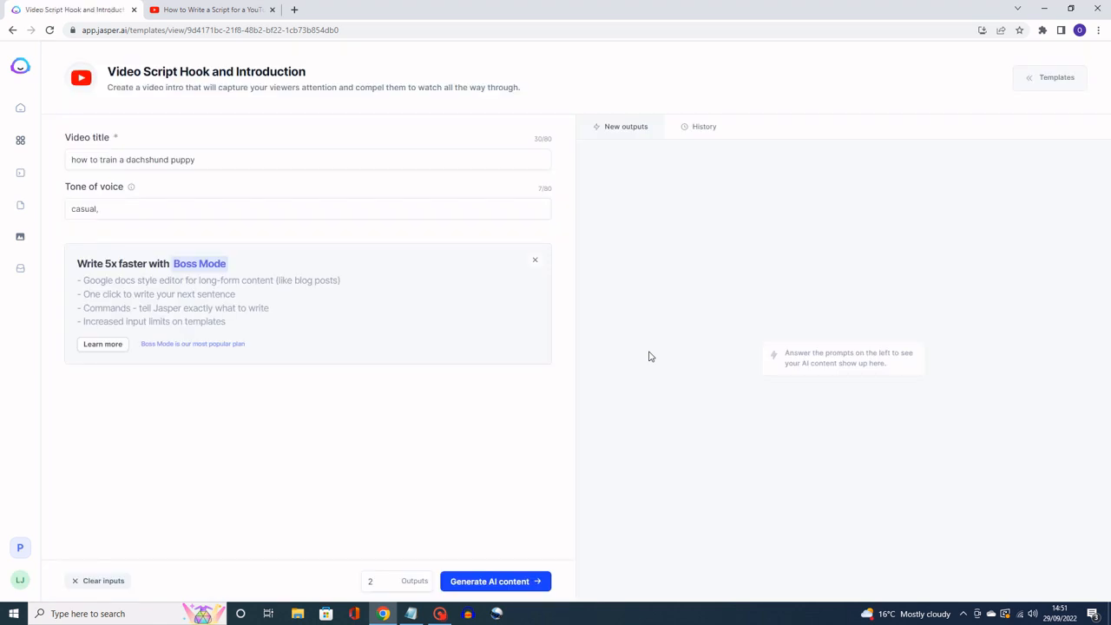
Replace the form's prefilled entries with the video title "how to train a dachshund puppy" and the tone of voice "casual,"
left_click(105, 581)
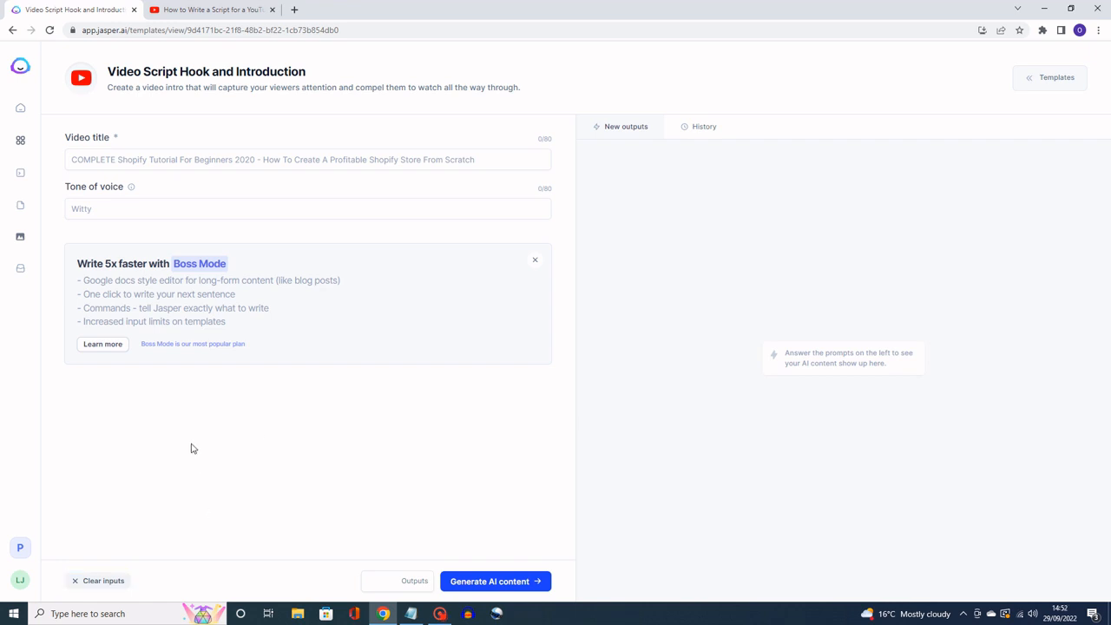
left_click(192, 161)
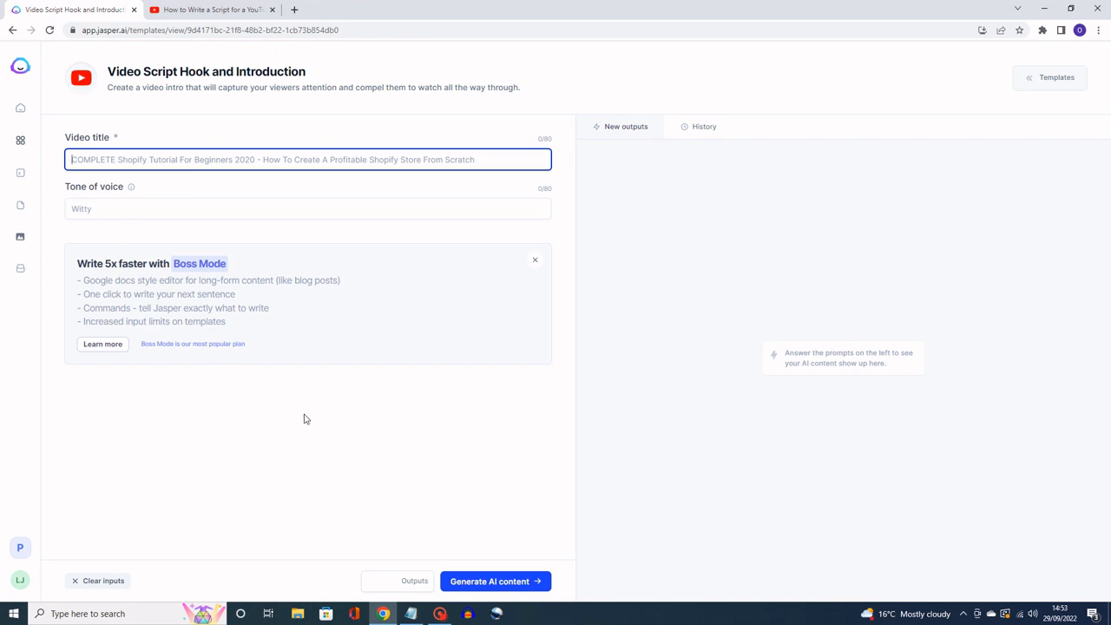
type("how to")
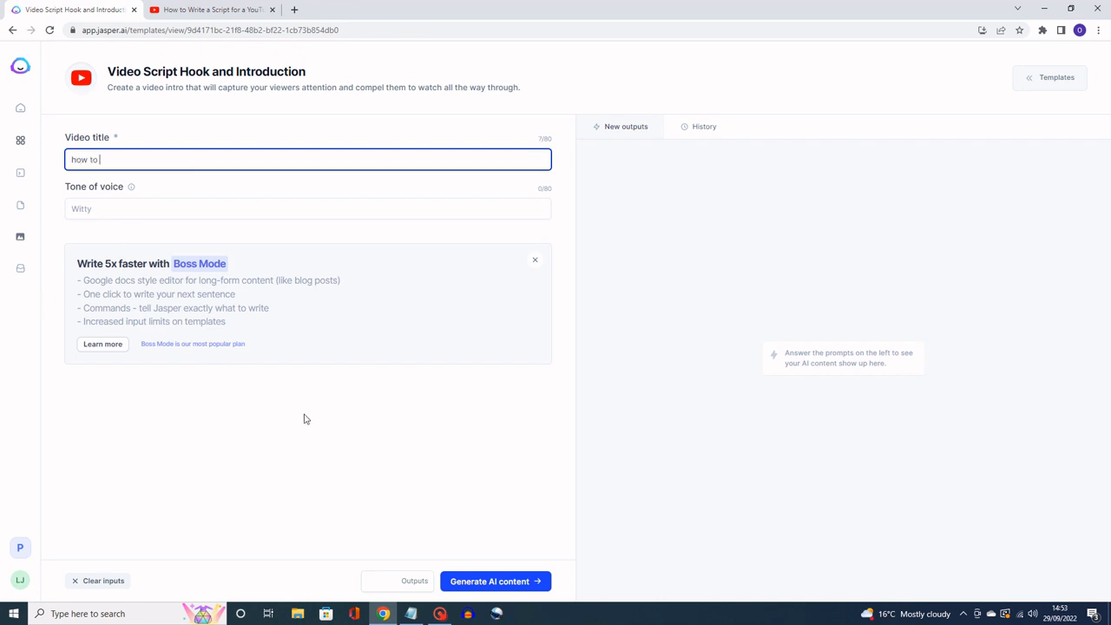
type(" trai")
type("puppy")
left_click_drag(62, 187, 126, 187)
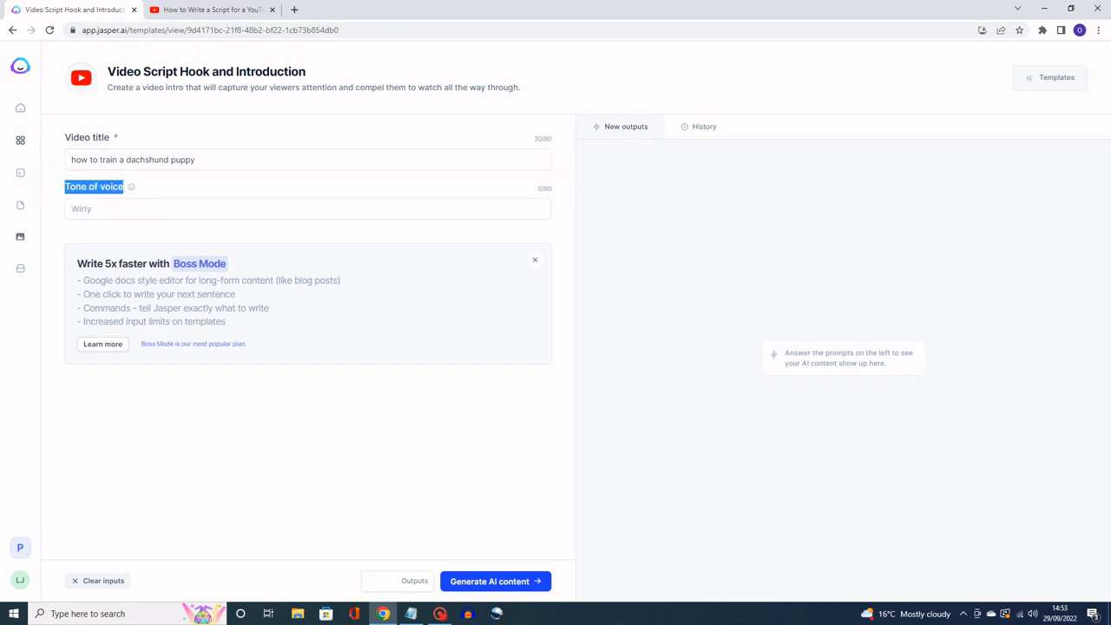
left_click(127, 209)
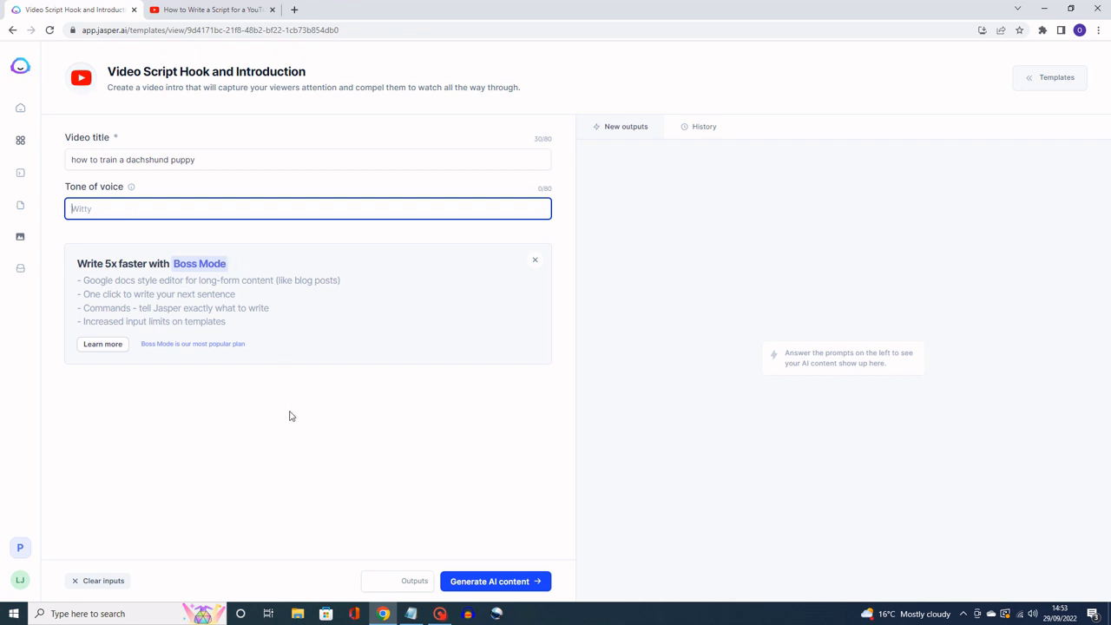
type("casual,")
Set the number of outputs to 2 and generate the hook and introduction content
left_click(388, 582)
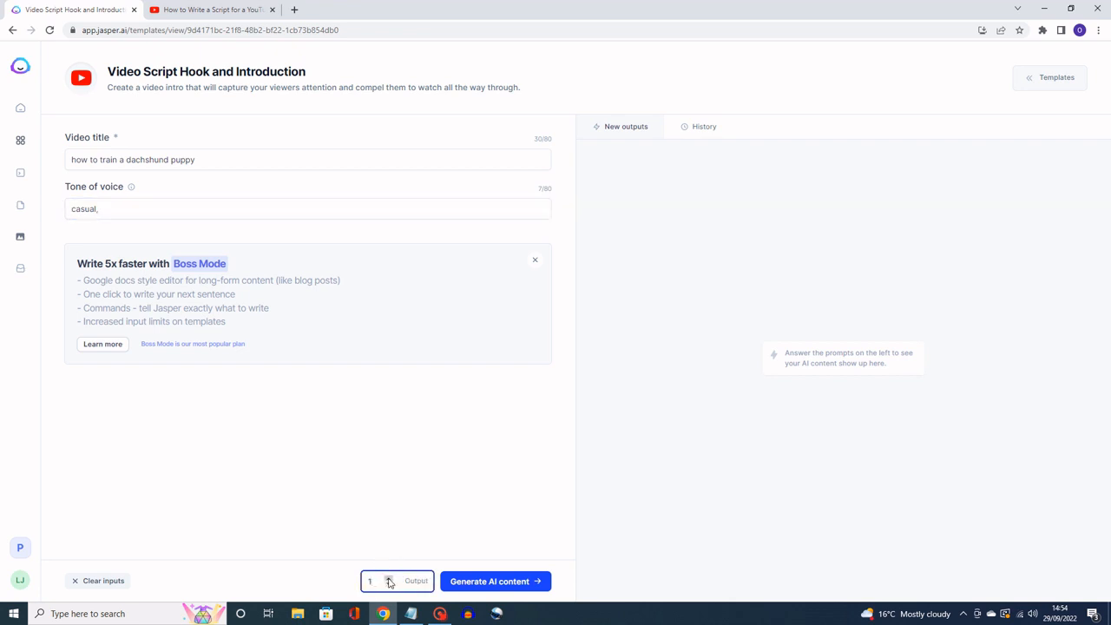
left_click(388, 579)
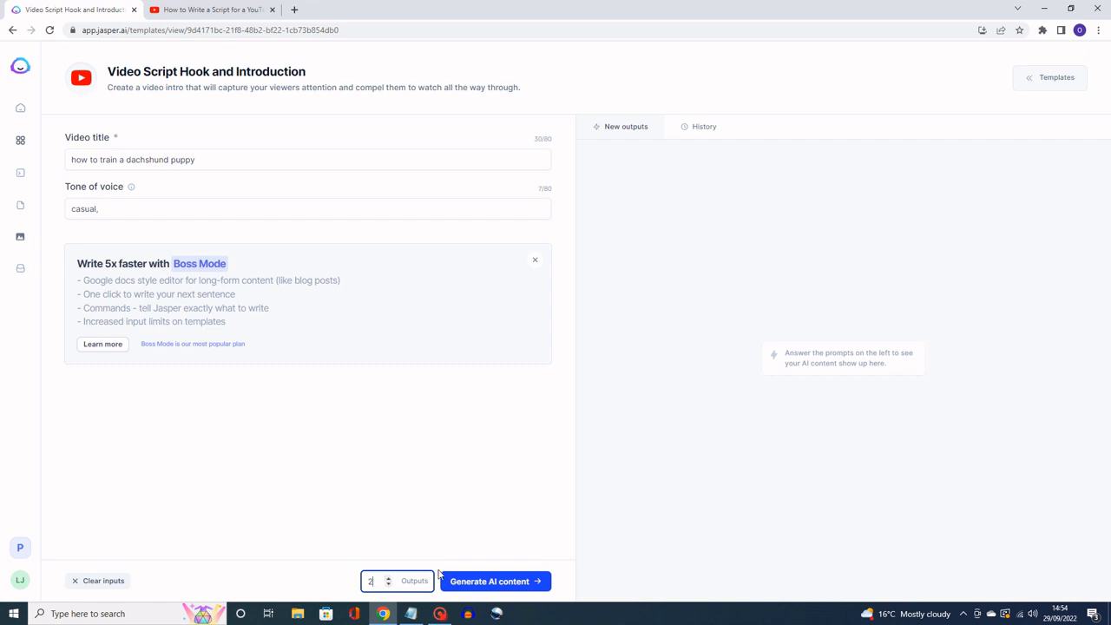
left_click(510, 581)
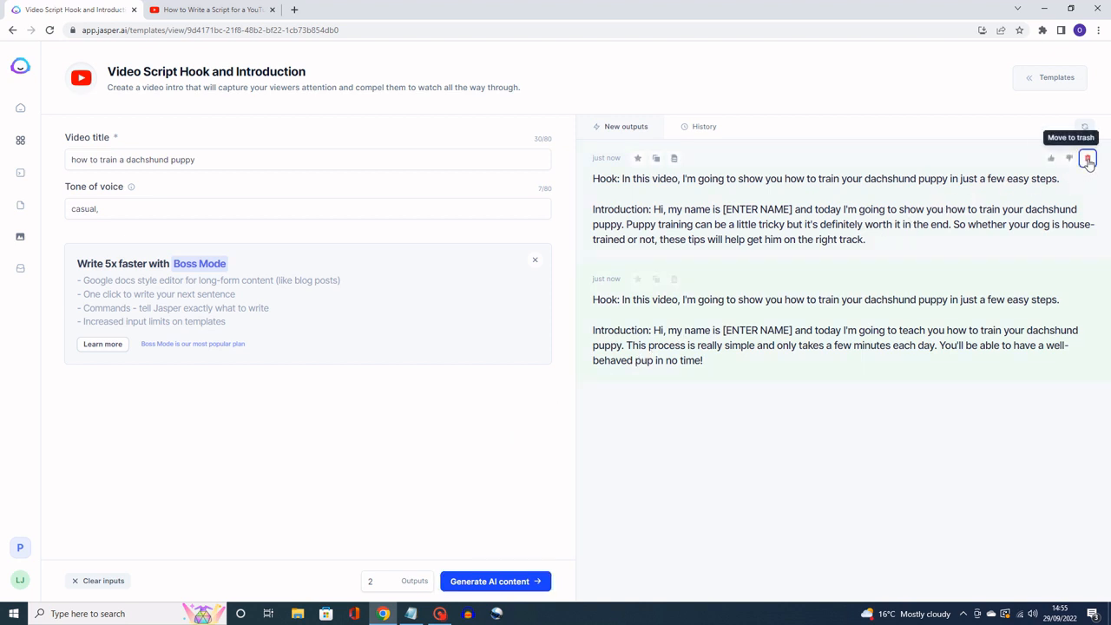
Move the first generated hook and introduction to the trash and generate 1 new output
left_click(1088, 164)
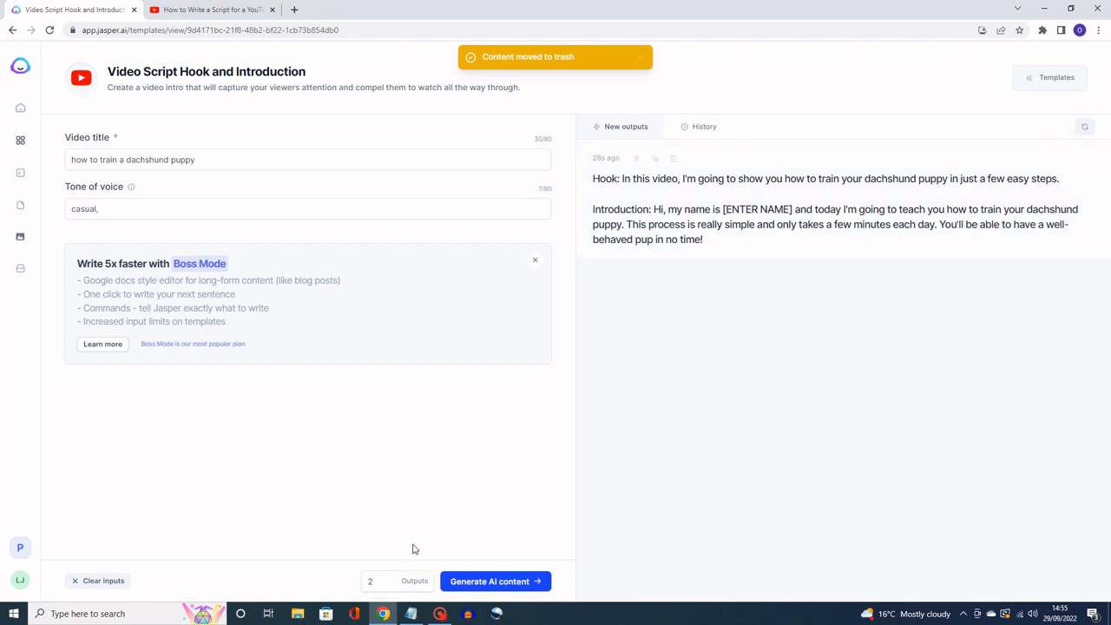
left_click(387, 583)
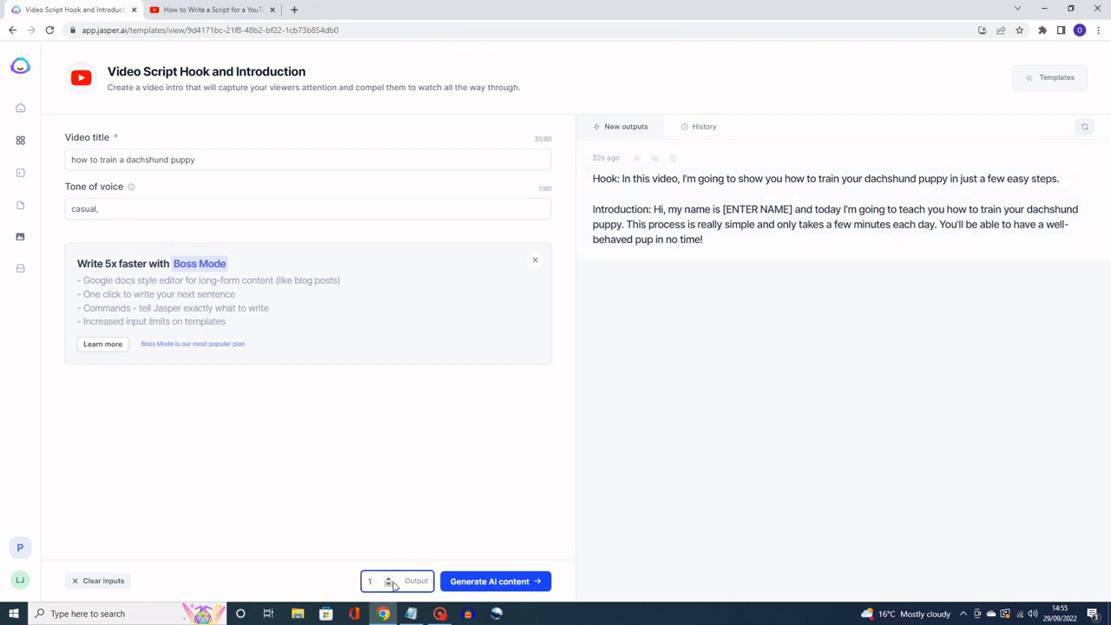
left_click(462, 582)
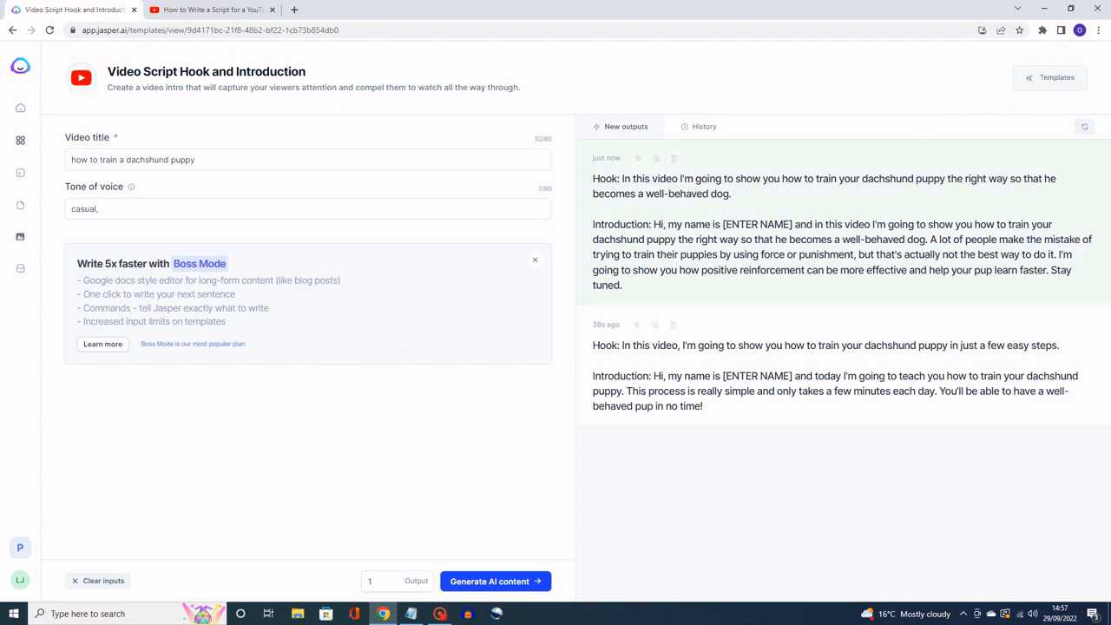
Switch to the Video Script Outline template
left_click(1045, 80)
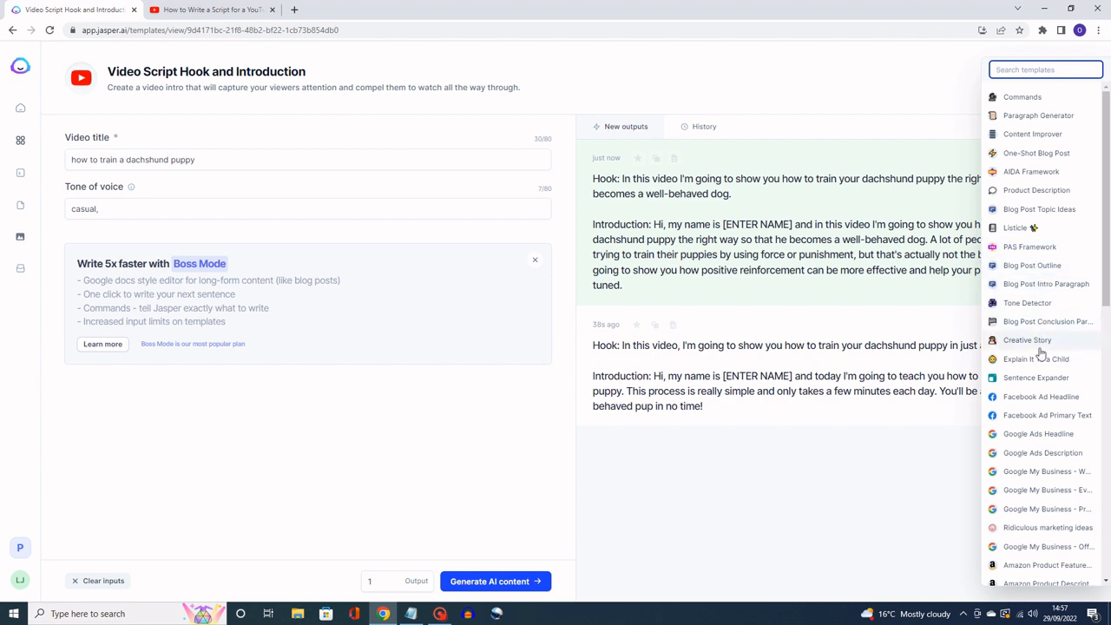
scroll(1038, 466, "down", 2)
scroll(1041, 482, "down", 2)
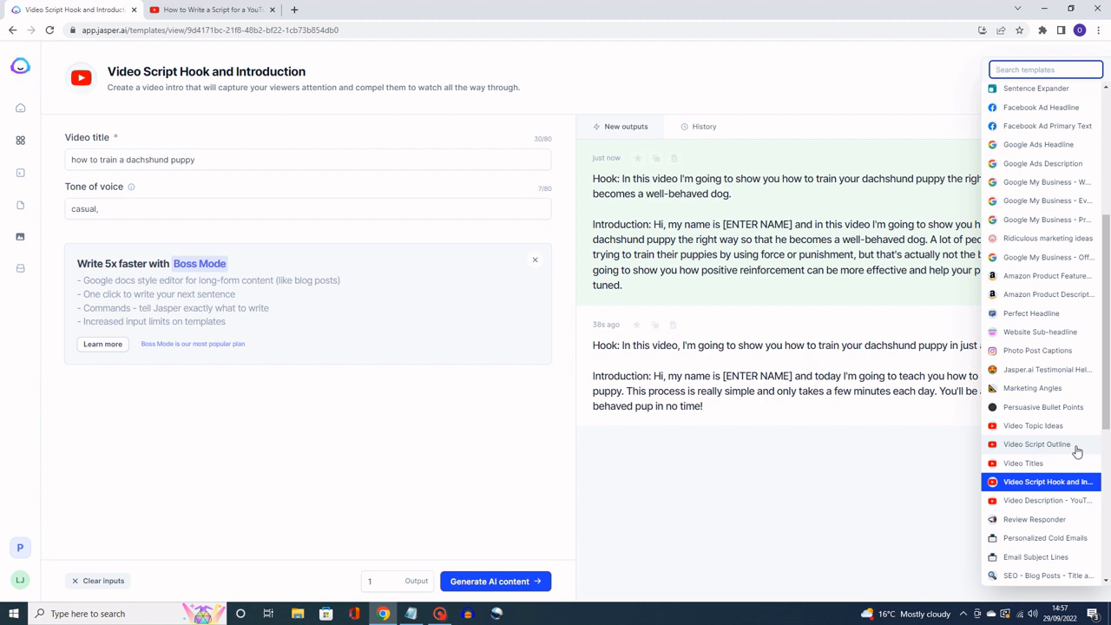
left_click(1076, 448)
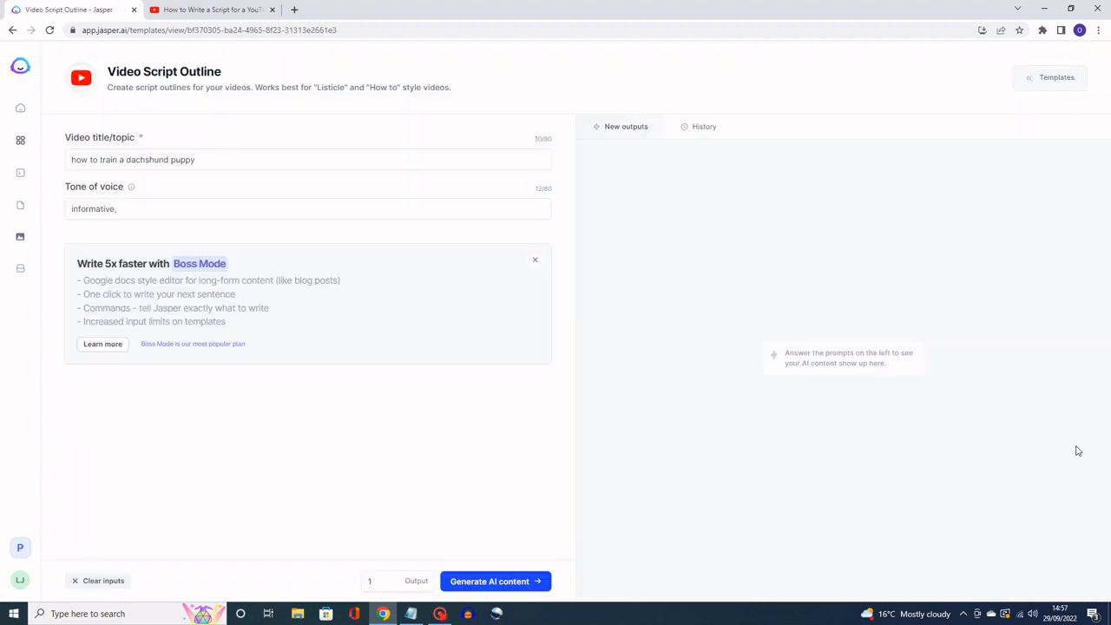
Replace the outline form's prefilled entries with the title "how to train a dachshund puppy" and the tone of voice "informative,"
left_click(100, 580)
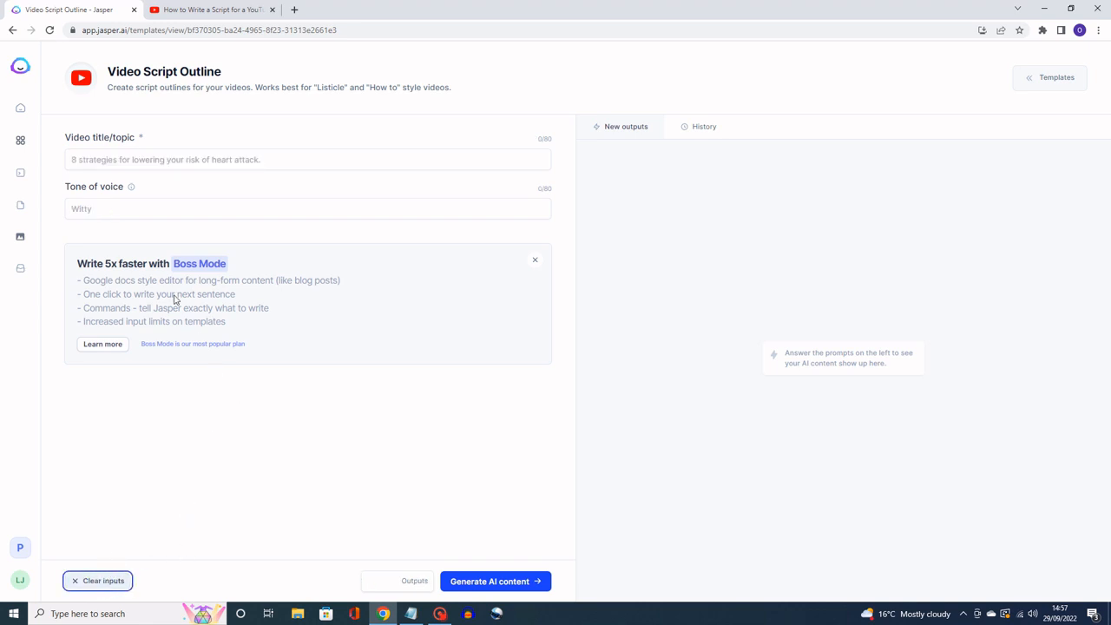
left_click(71, 135)
left_click_drag(71, 135, 137, 137)
left_click(143, 160)
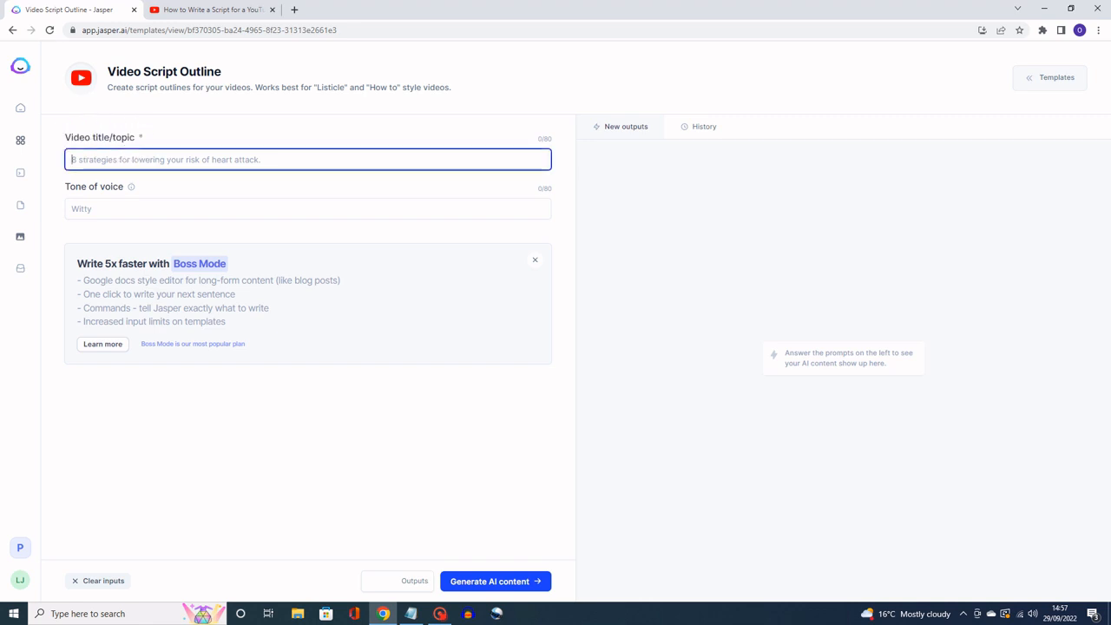
type("how to train a dachshund puppy")
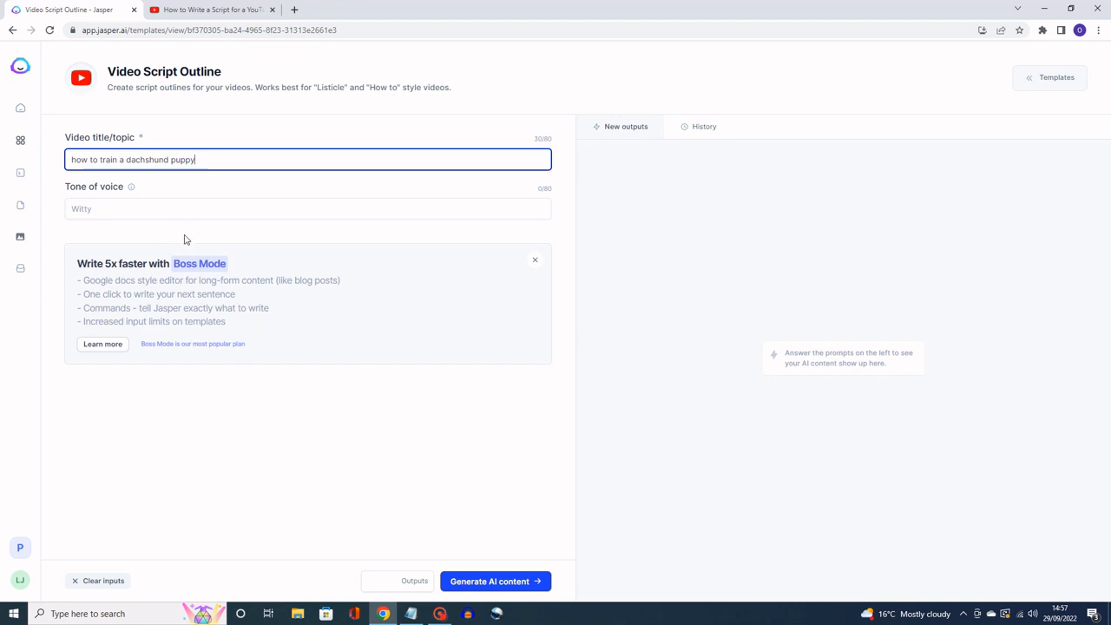
left_click_drag(64, 187, 124, 188)
left_click(124, 188)
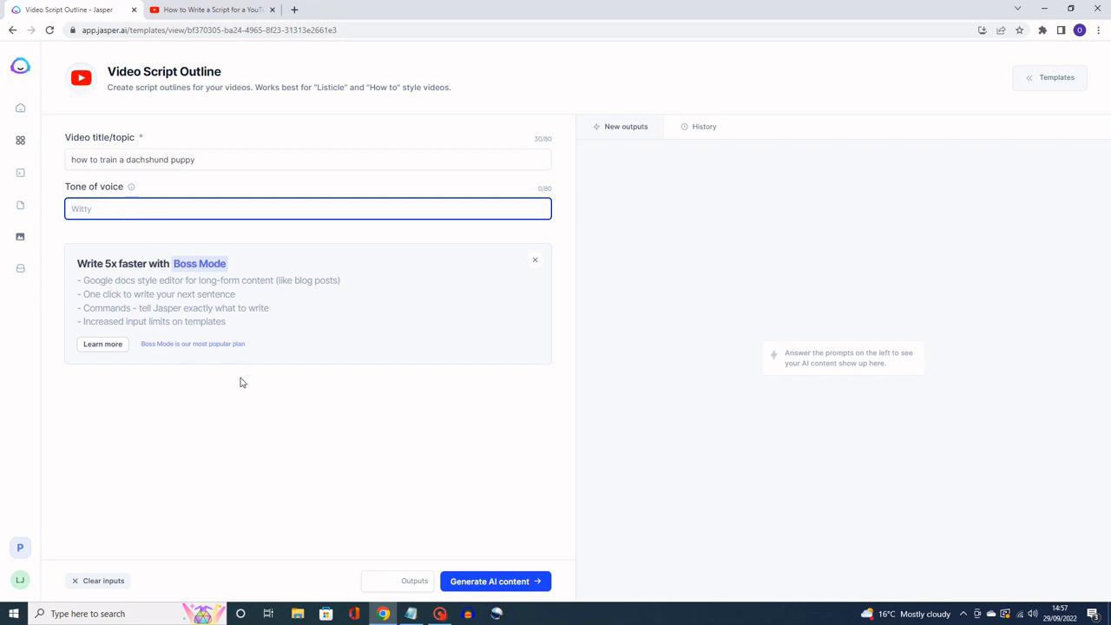
type("Informative,")
left_click(243, 382)
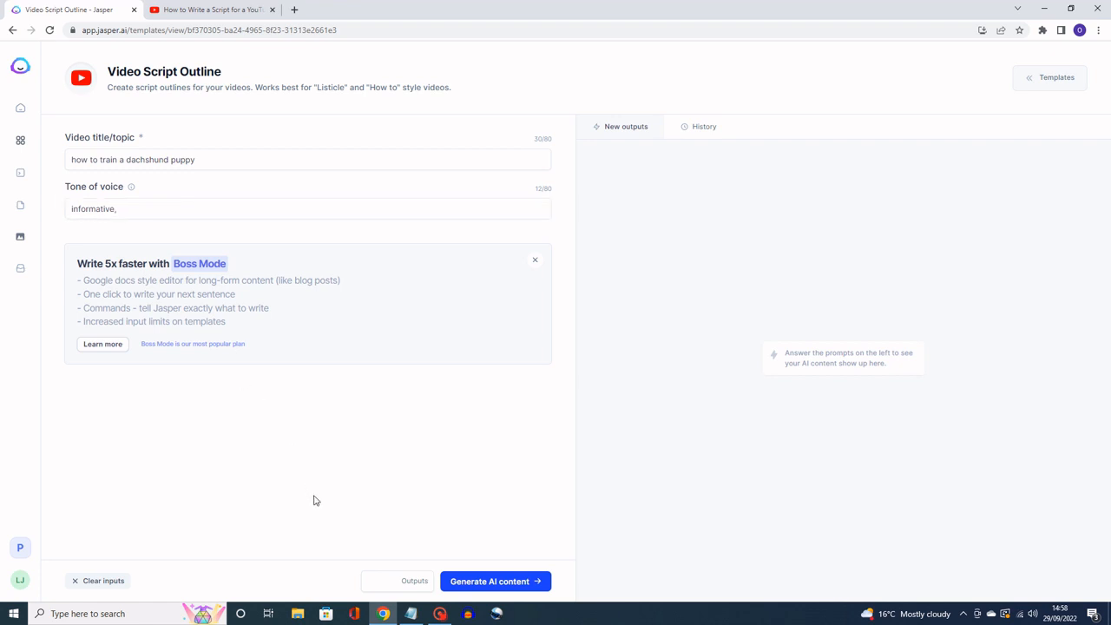
Set the number of outputs to 1 and generate the script outline twice to get two versions
left_click(388, 581)
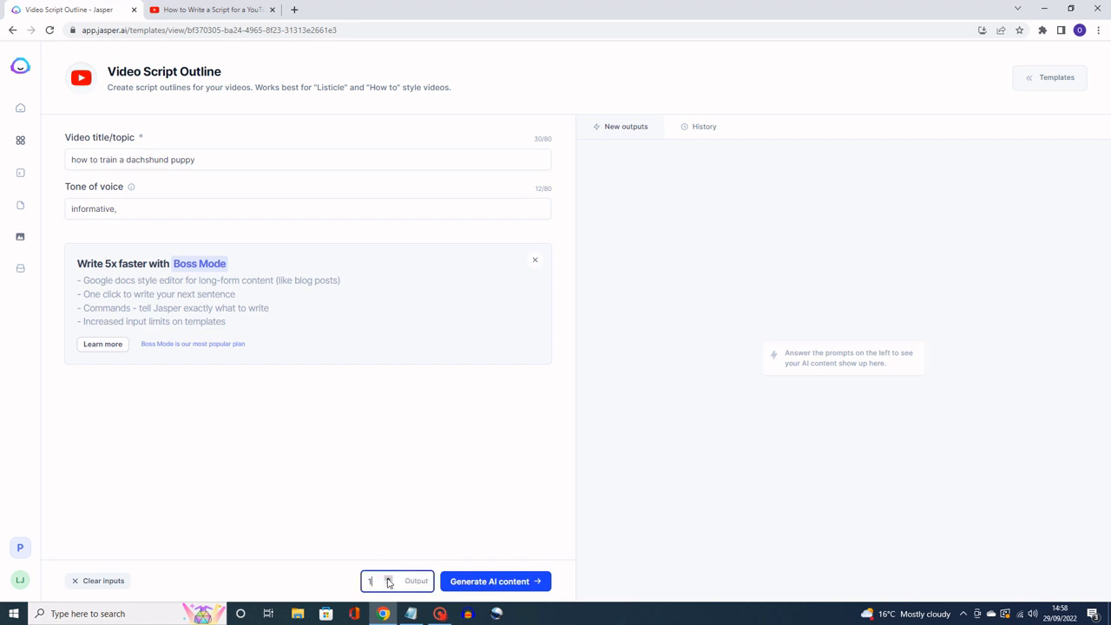
left_click(475, 583)
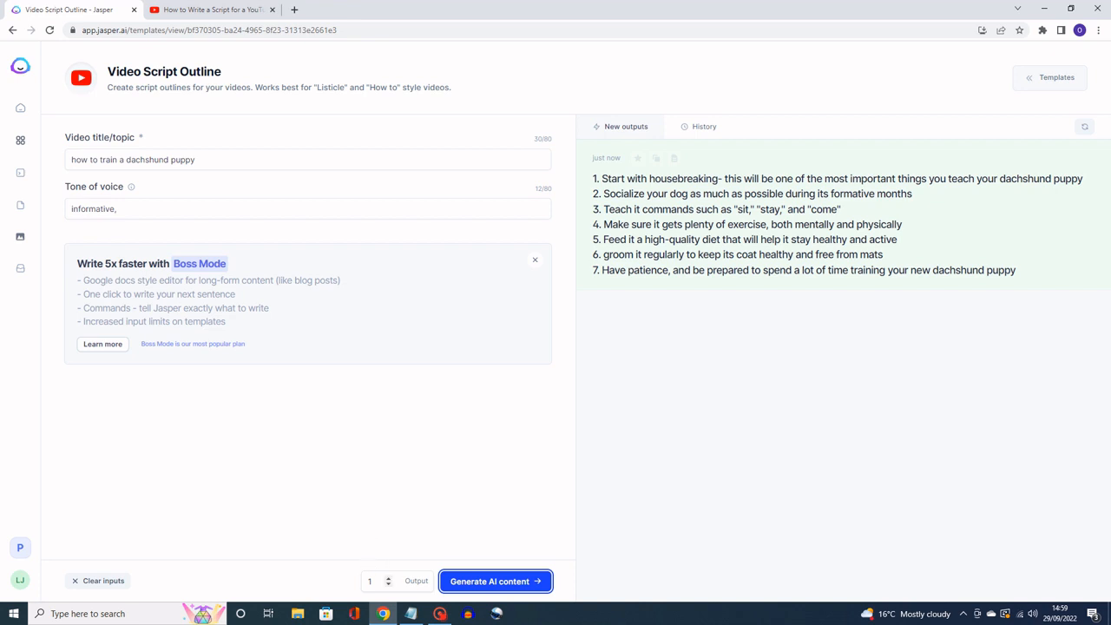
left_click(477, 590)
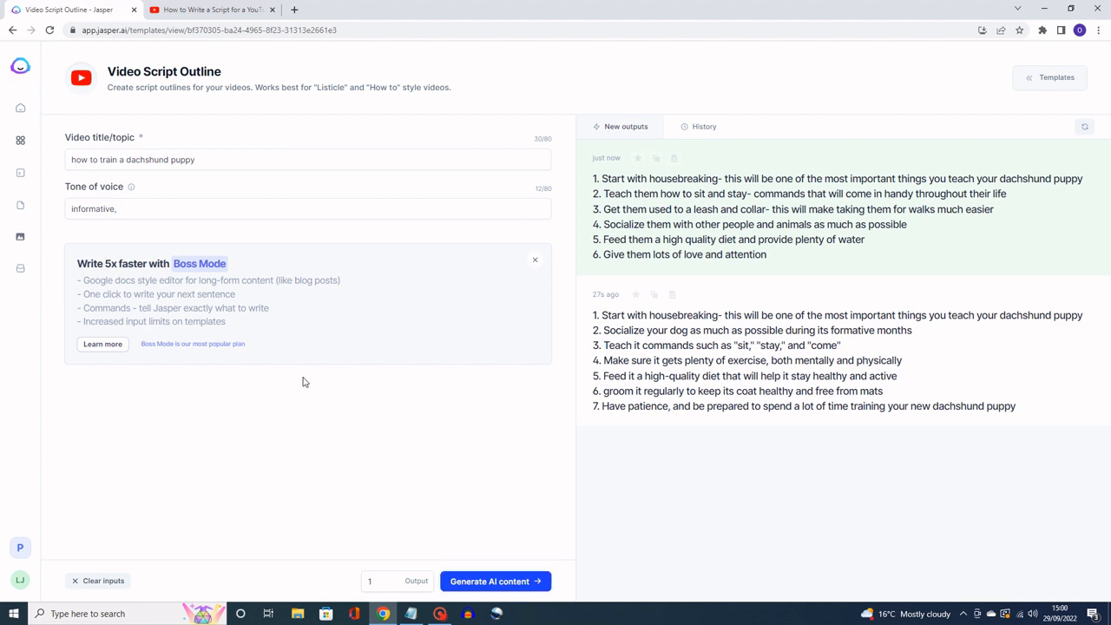
Return to the template library and look through the available templates down to the YouTube video ones
left_click(21, 68)
left_click(45, 121)
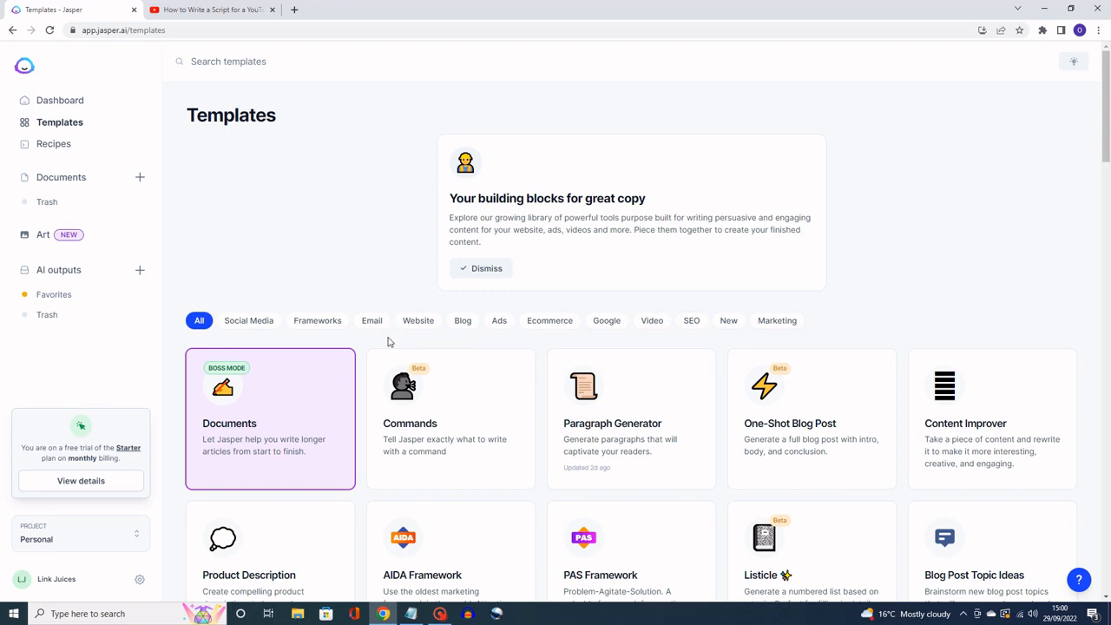
scroll(381, 412, "down", 1)
scroll(521, 347, "down", 1)
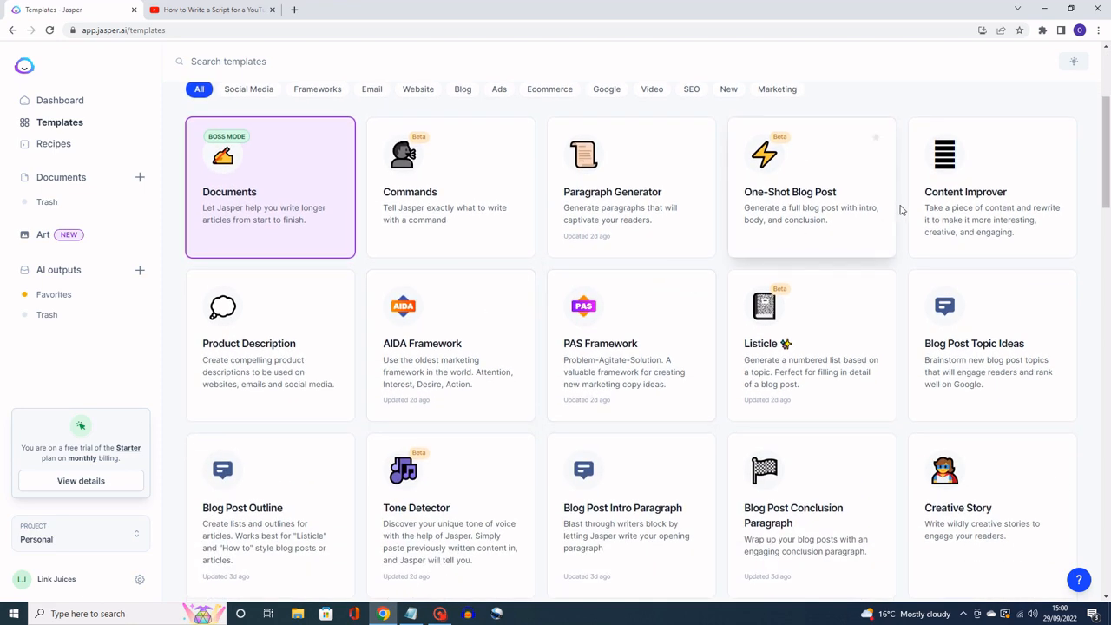
scroll(756, 293, "down", 1)
scroll(433, 245, "down", 5)
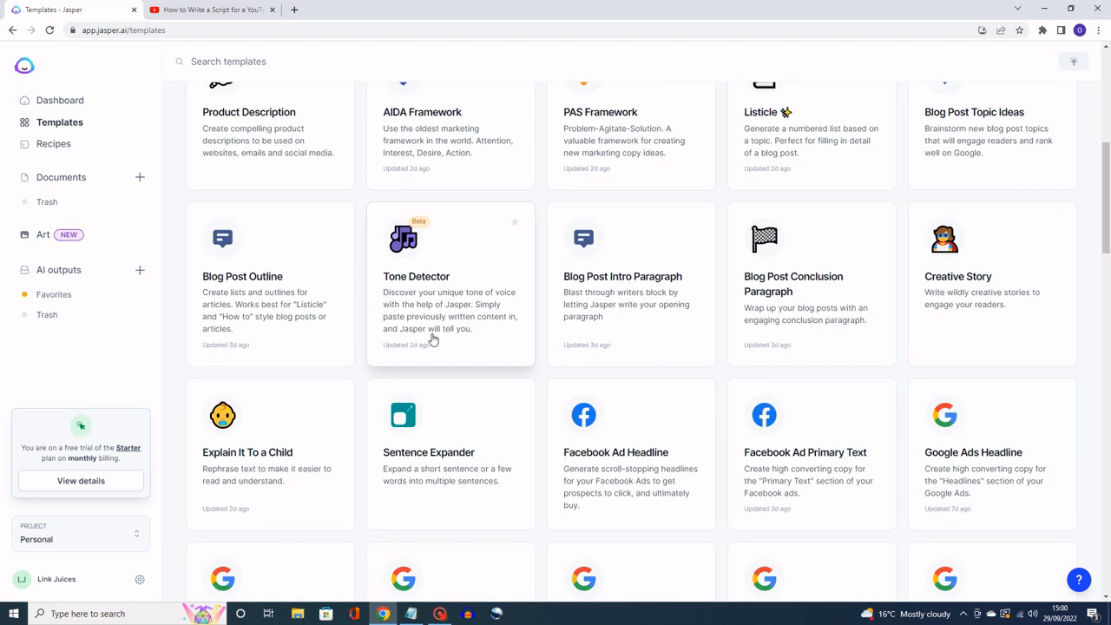
scroll(414, 421, "down", 3)
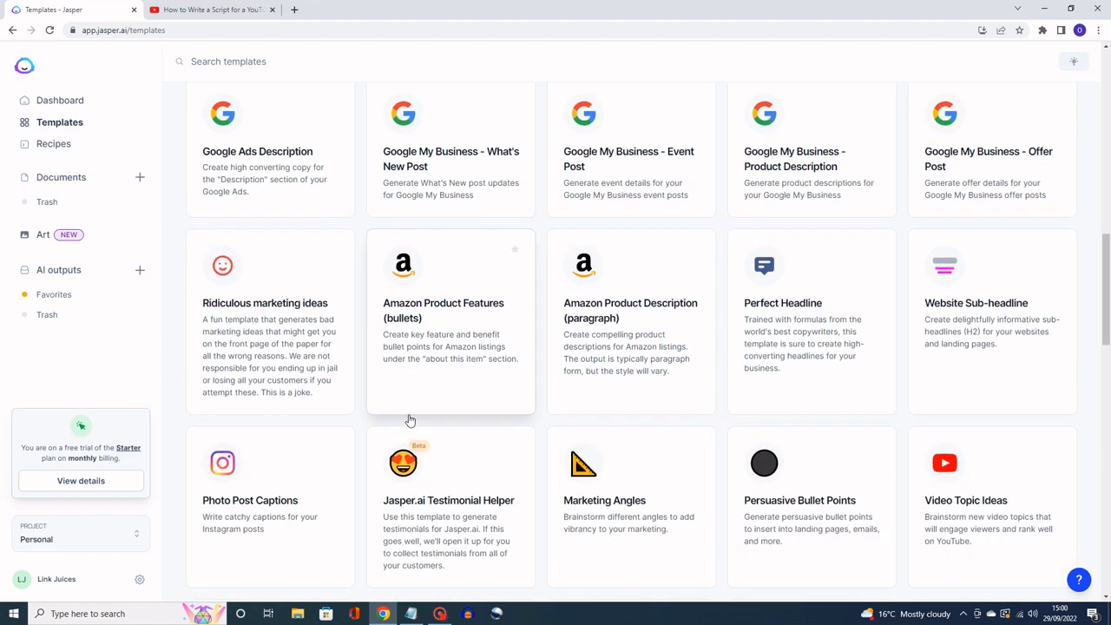
scroll(402, 423, "down", 1)
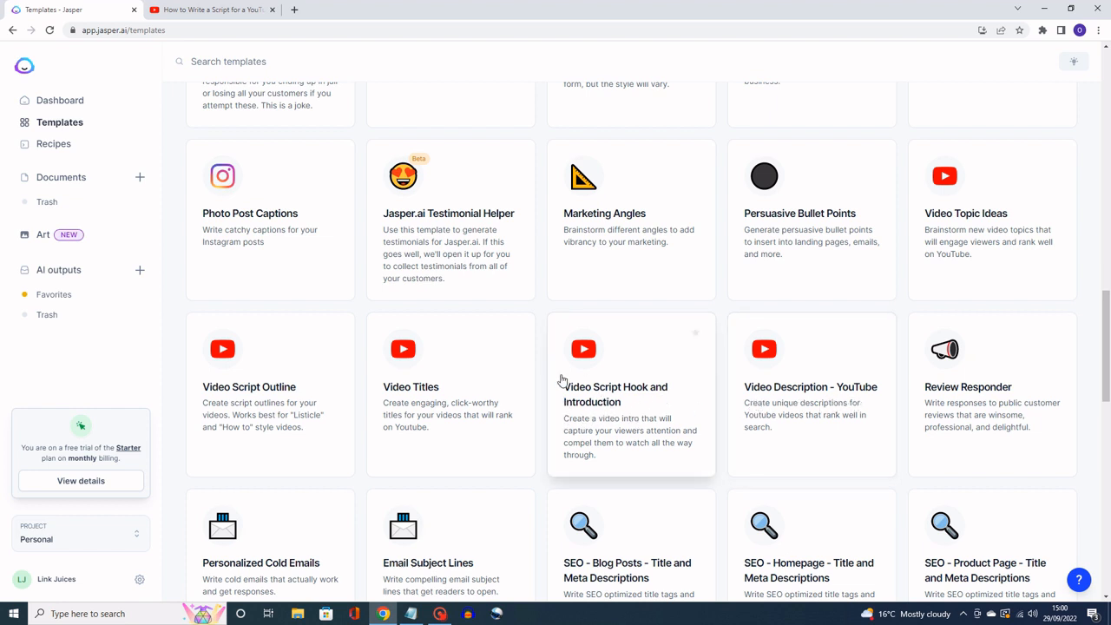
Check the credit balance and the referral credit offer on the dashboard
left_click(57, 100)
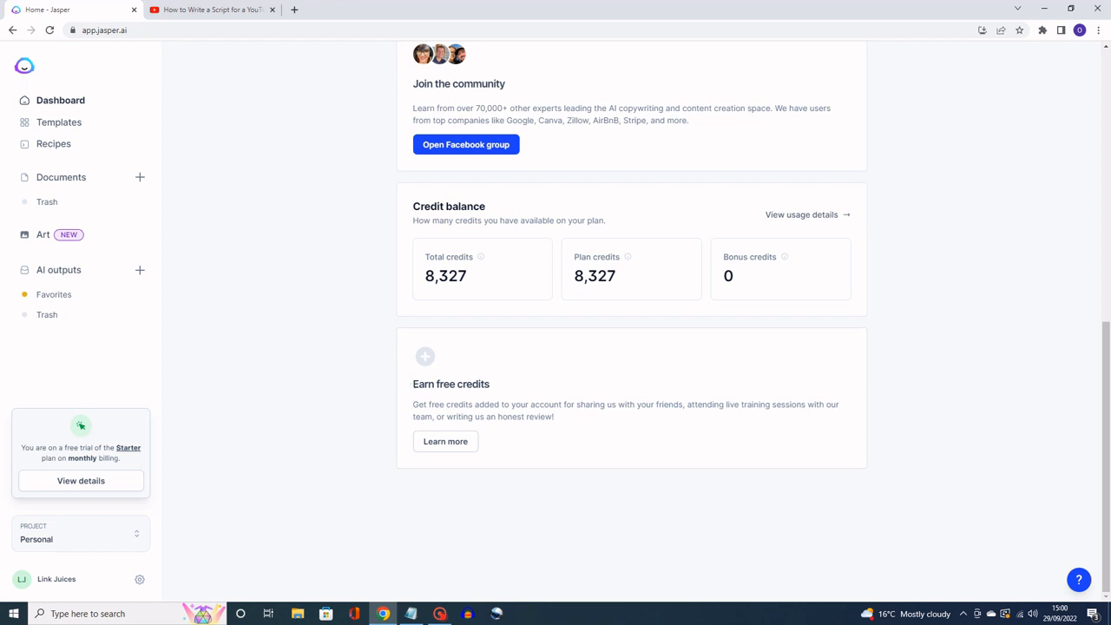
left_click_drag(469, 278, 372, 292)
left_click(357, 290)
scroll(357, 297, "up", 3)
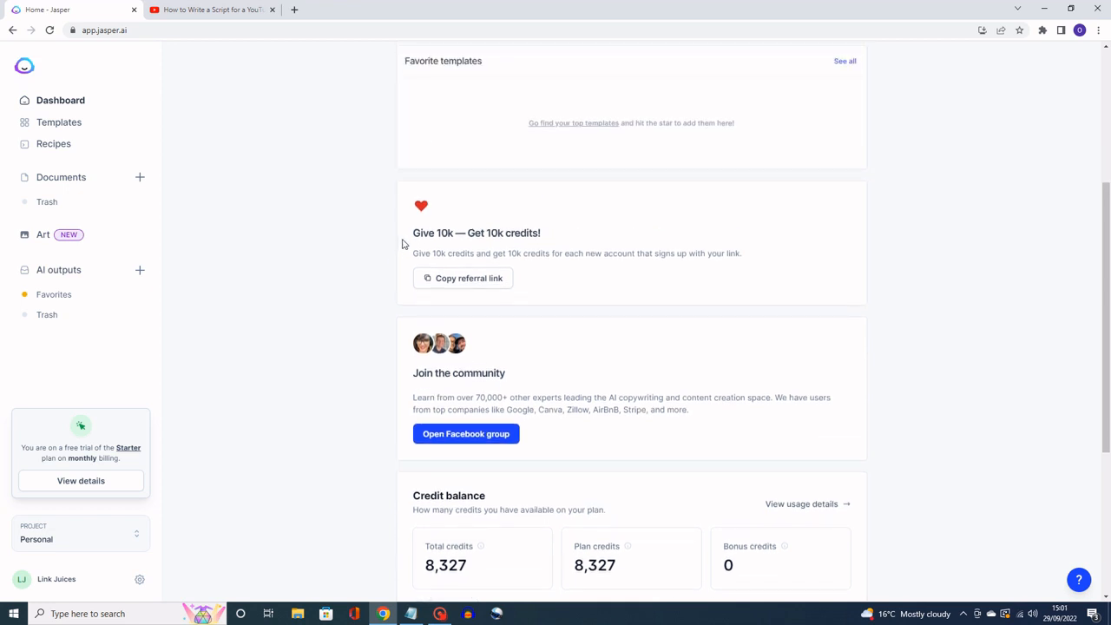
left_click_drag(411, 235, 539, 234)
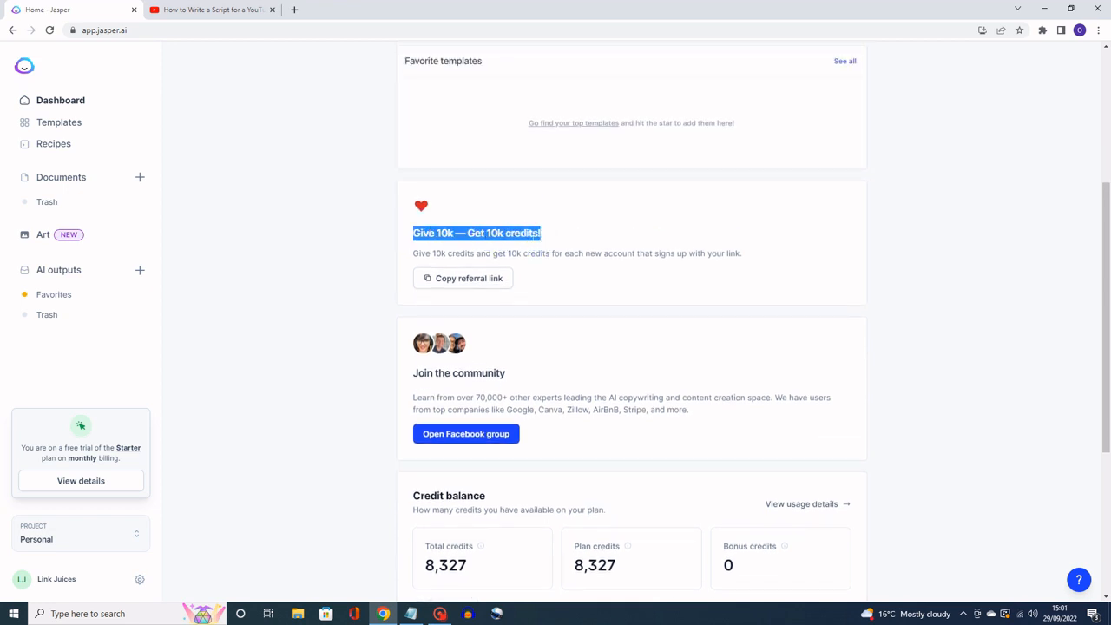
left_click(336, 318)
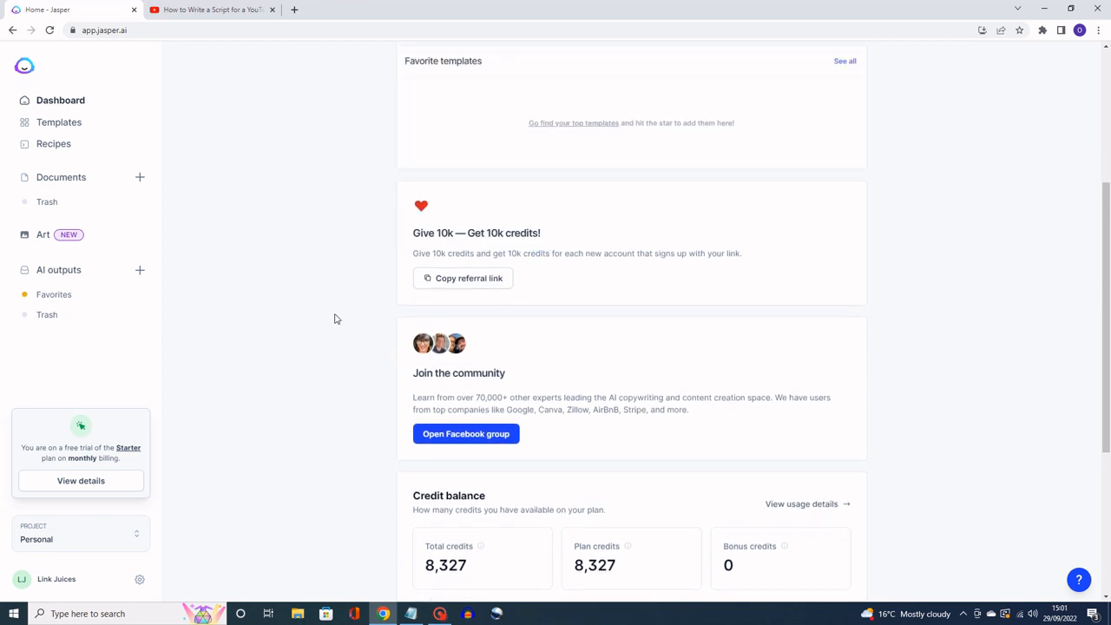